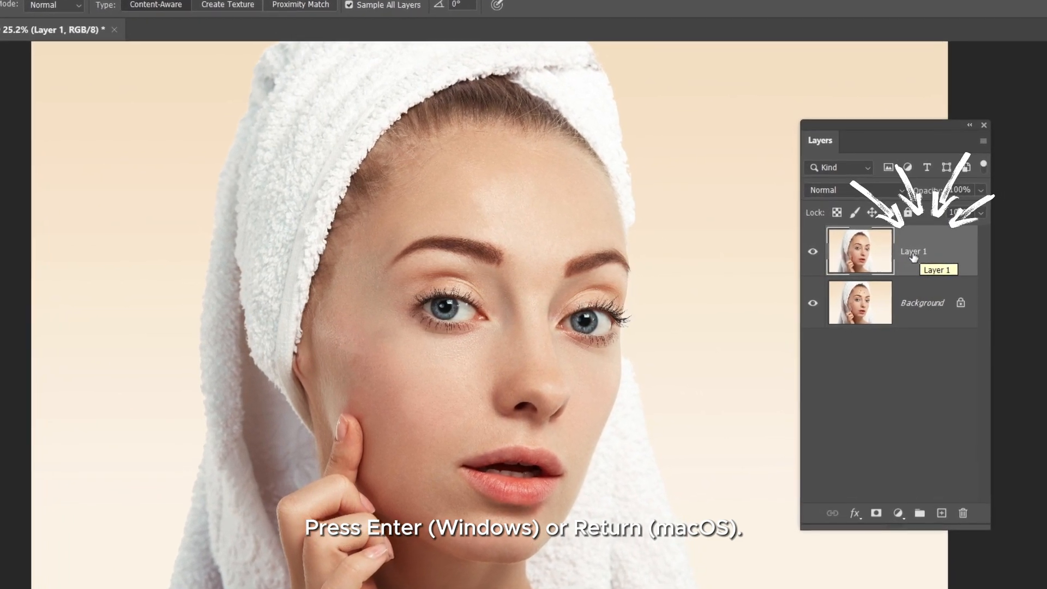
Step: Rename the duplicate layer above the Background as "face Mask"
double_click(912, 253)
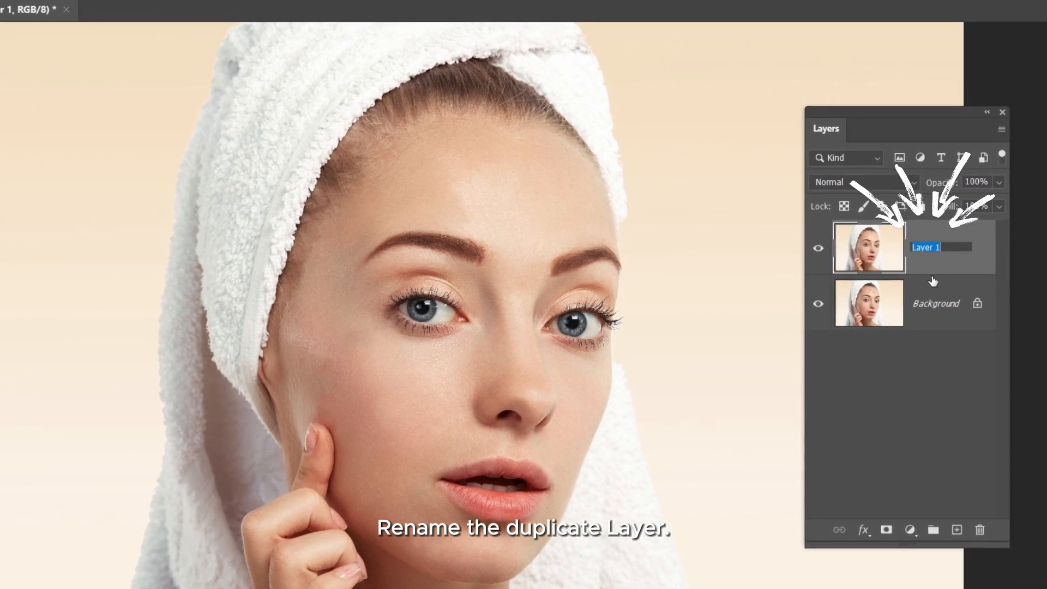
type("face")
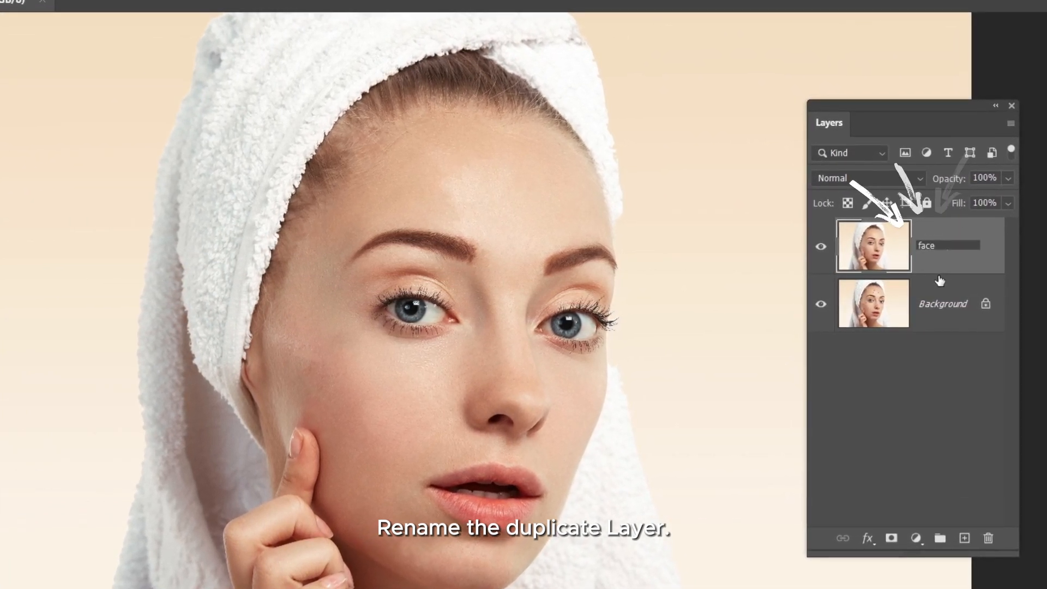
type(" M")
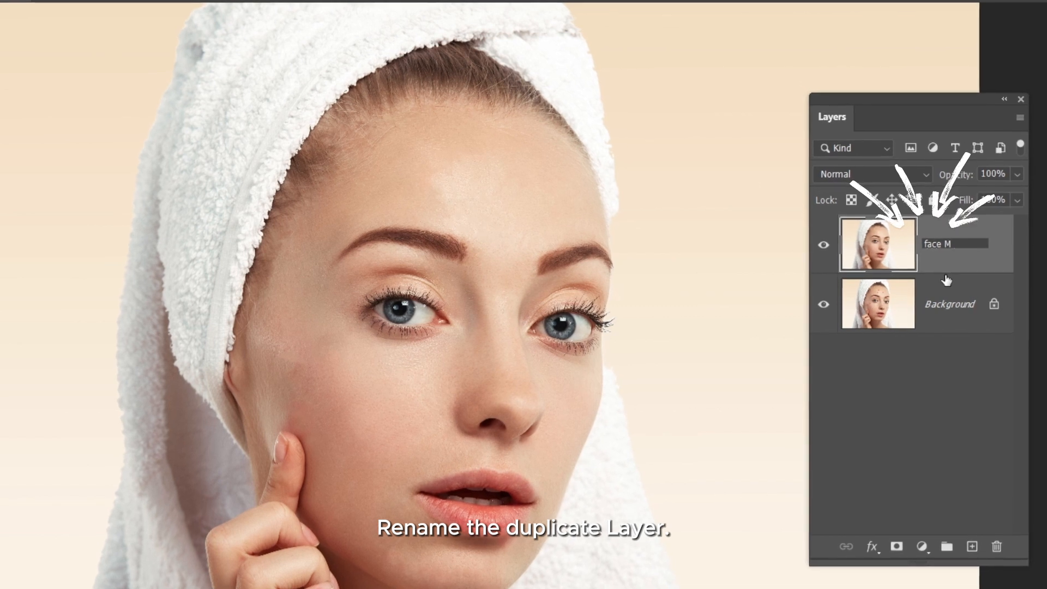
type("ask")
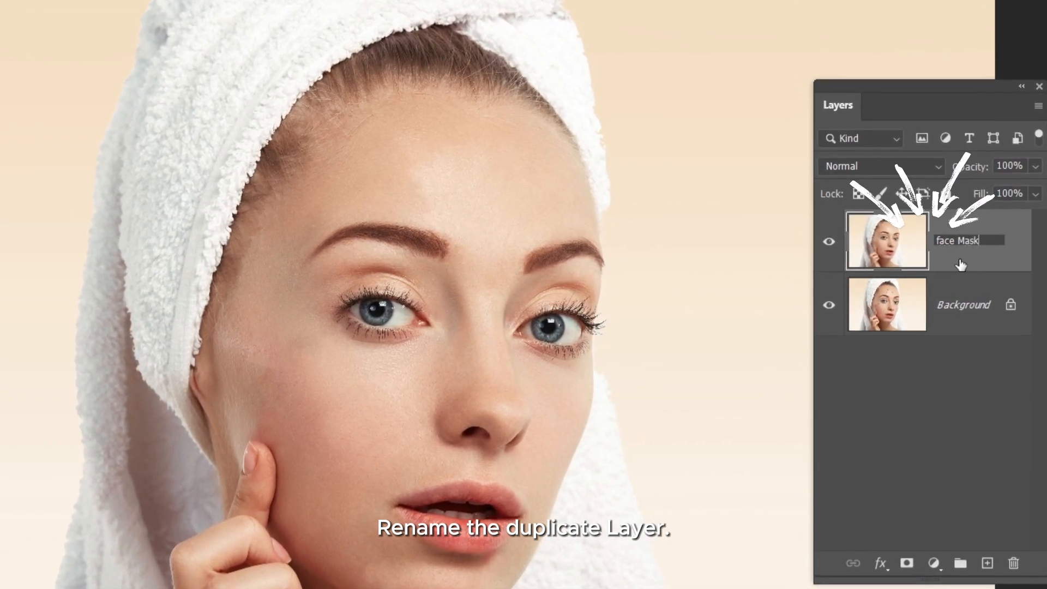
key("Return")
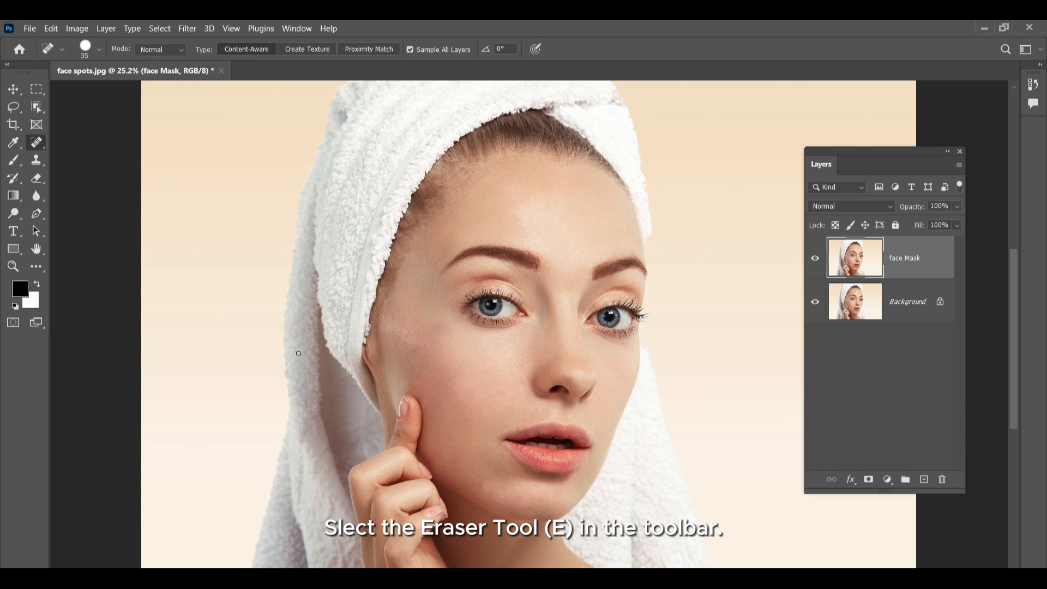
Step: Activate the Eraser tool and hide the Background layer so only the face Mask layer shows
left_click(36, 177)
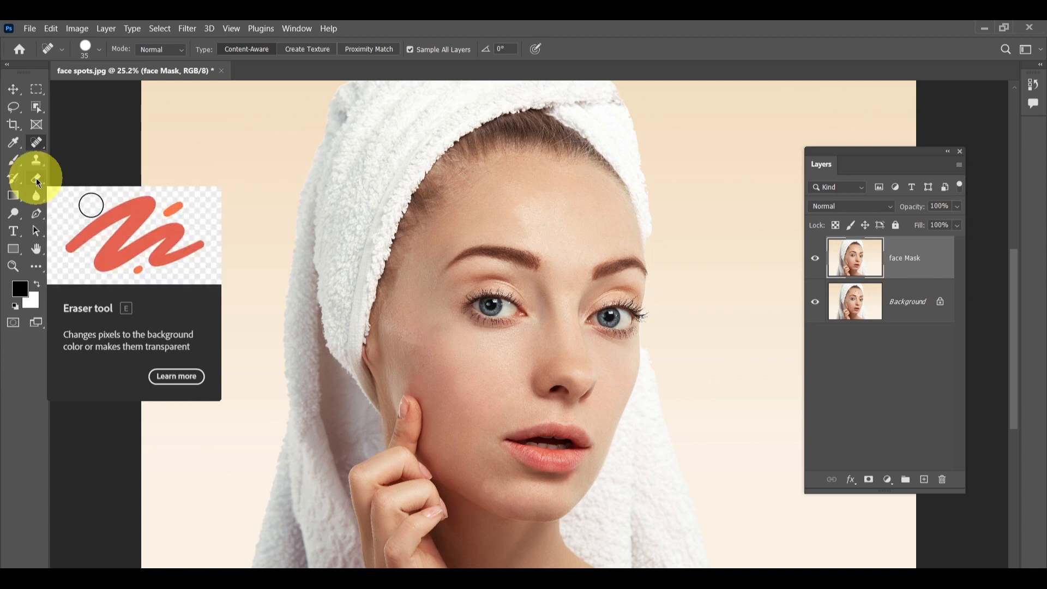
left_click(36, 178)
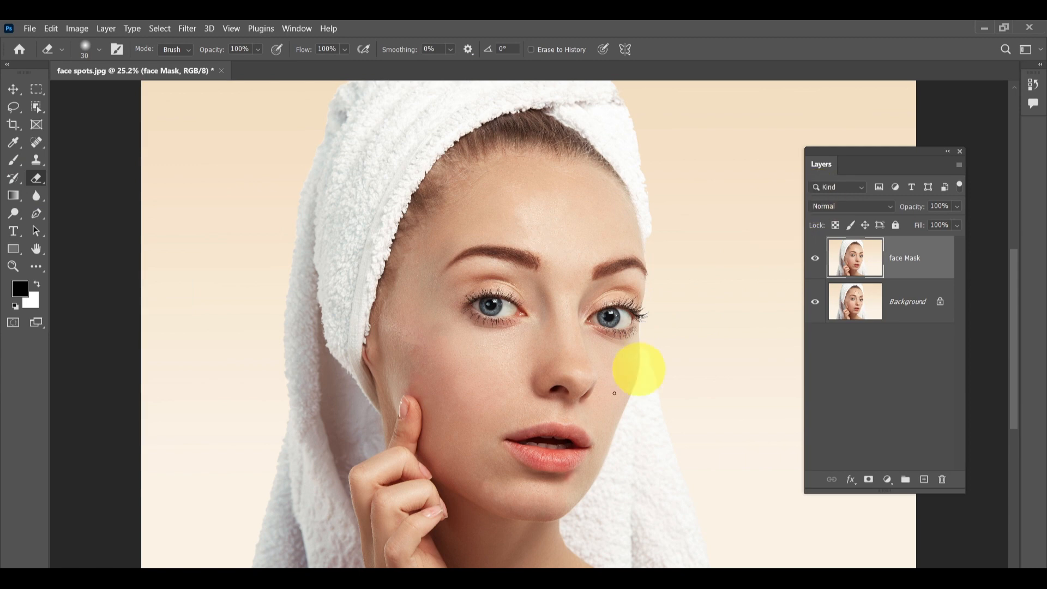
left_click_drag(878, 151, 895, 131)
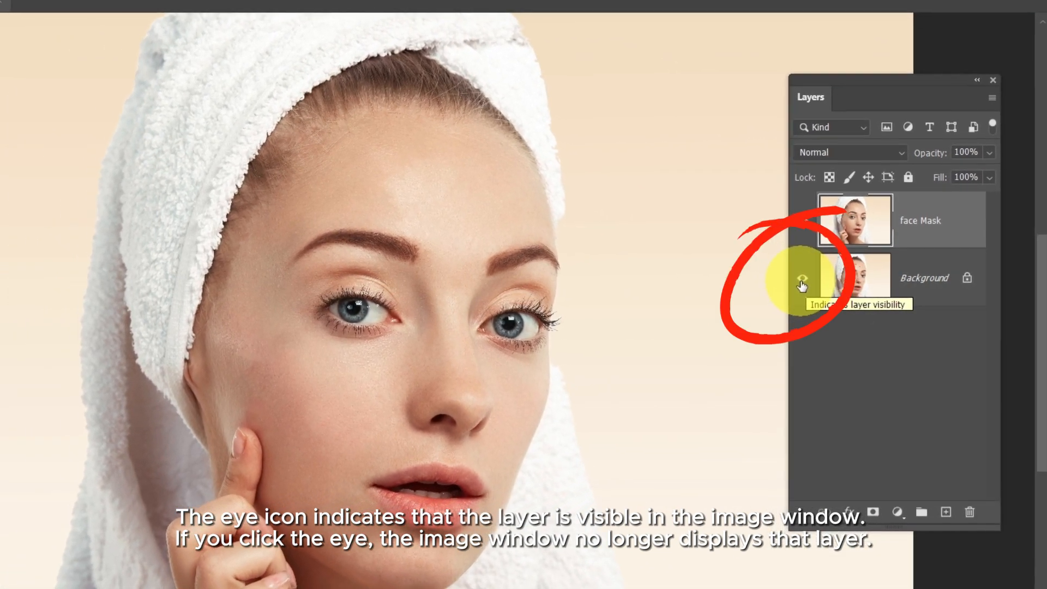
left_click(806, 281)
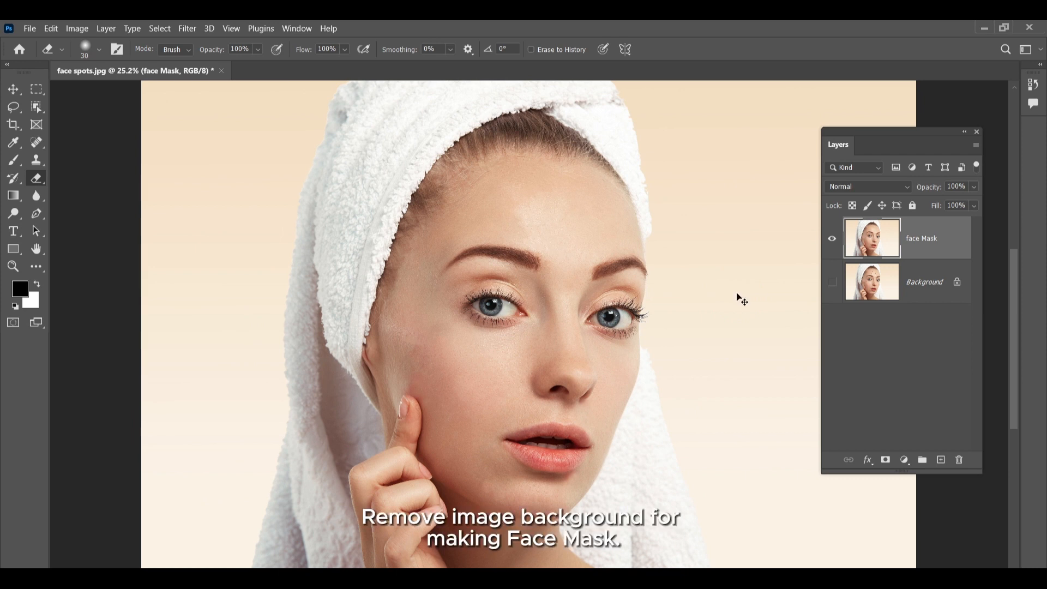
Step: Erase a band around the face, neck and hand on the face Mask layer with a soft 150 to 200 px eraser
key("ctrl+minus")
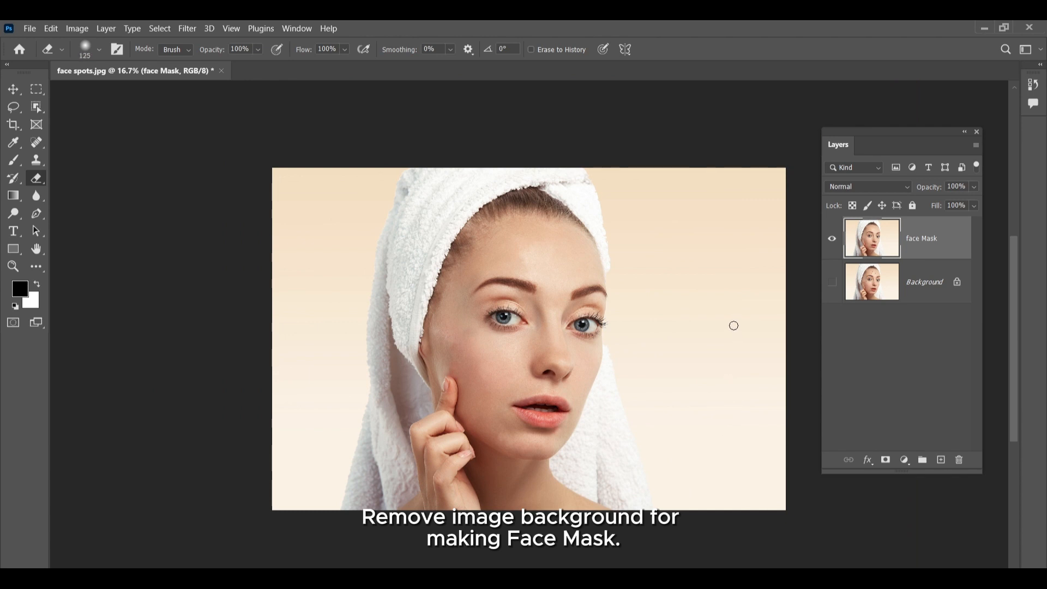
key("bracketright")
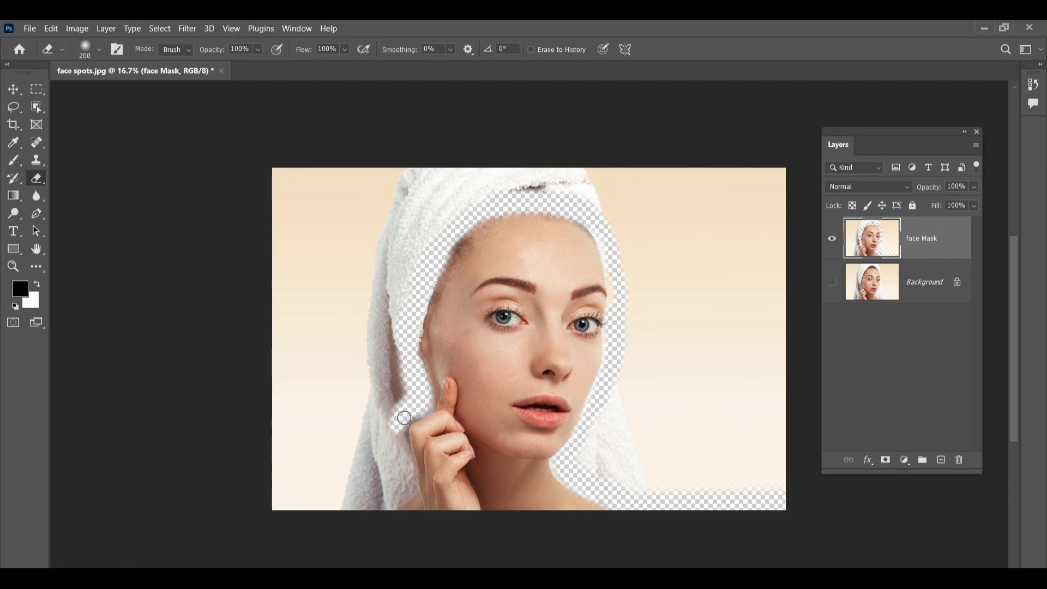
scroll(388, 515, "up", 1)
key("bracketleft")
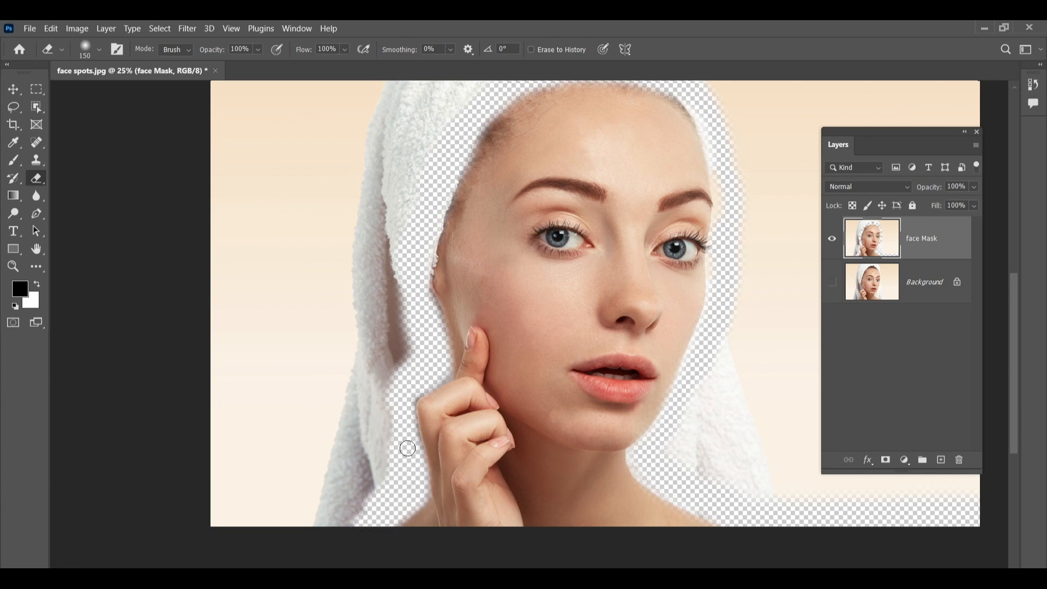
Step: Erase the remaining towel and backdrop from the face Mask layer with the eraser enlarged to 300 px
scroll(401, 343, "down", 1)
key("bracketright")
key("bracketright")
key("bracketright")
key("bracketright")
key("bracketright")
key("bracketright")
key("bracketright")
mouse_move(584, 449)
left_mouse_down()
mouse_move(741, 161)
mouse_move(610, 150)
mouse_move(637, 231)
mouse_move(733, 281)
mouse_move(689, 407)
mouse_move(636, 384)
mouse_move(650, 233)
mouse_move(605, 202)
mouse_move(260, 168)
mouse_move(437, 183)
mouse_move(357, 297)
mouse_move(406, 177)
mouse_move(354, 350)
mouse_move(374, 386)
mouse_move(339, 482)
mouse_move(304, 323)
mouse_move(275, 491)
left_mouse_up()
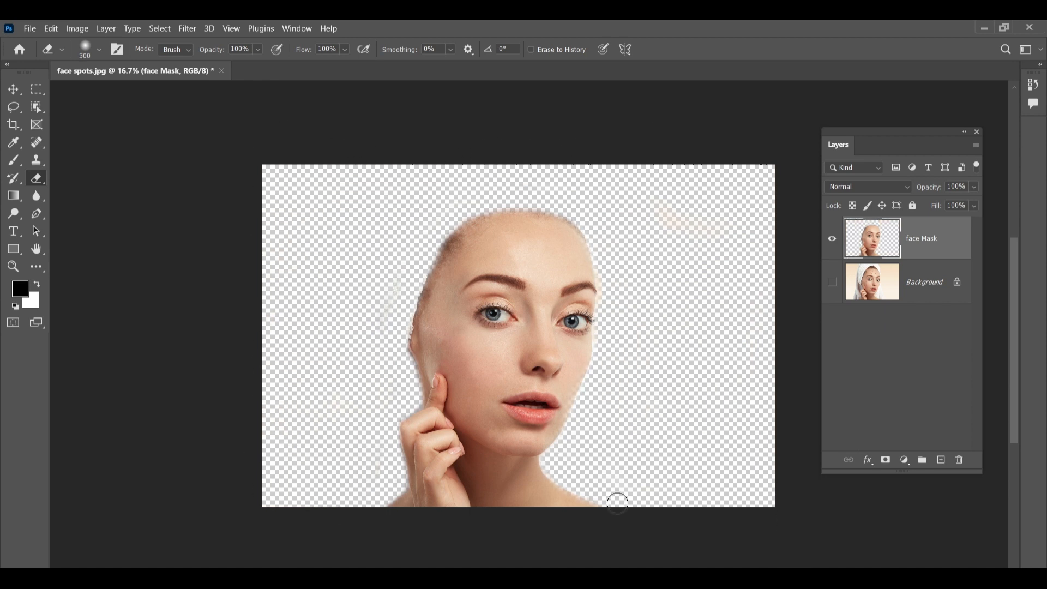
Step: Erase both eyebrows, both eyes and the mouth opening from the face Mask layer with a 30 px eraser
key("ctrl+plus")
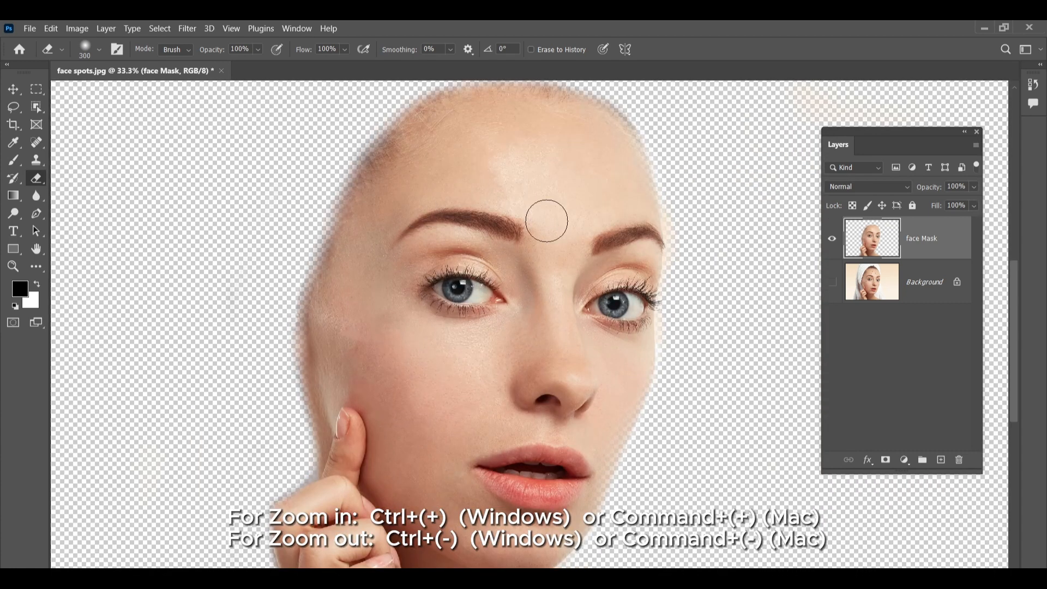
key("ctrl+plus")
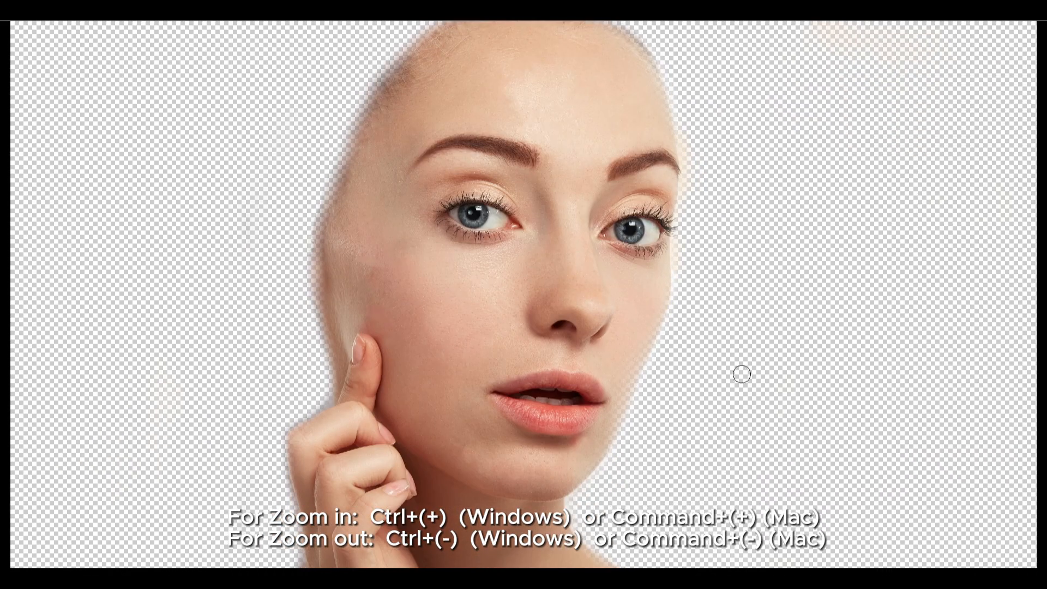
key("ctrl+plus")
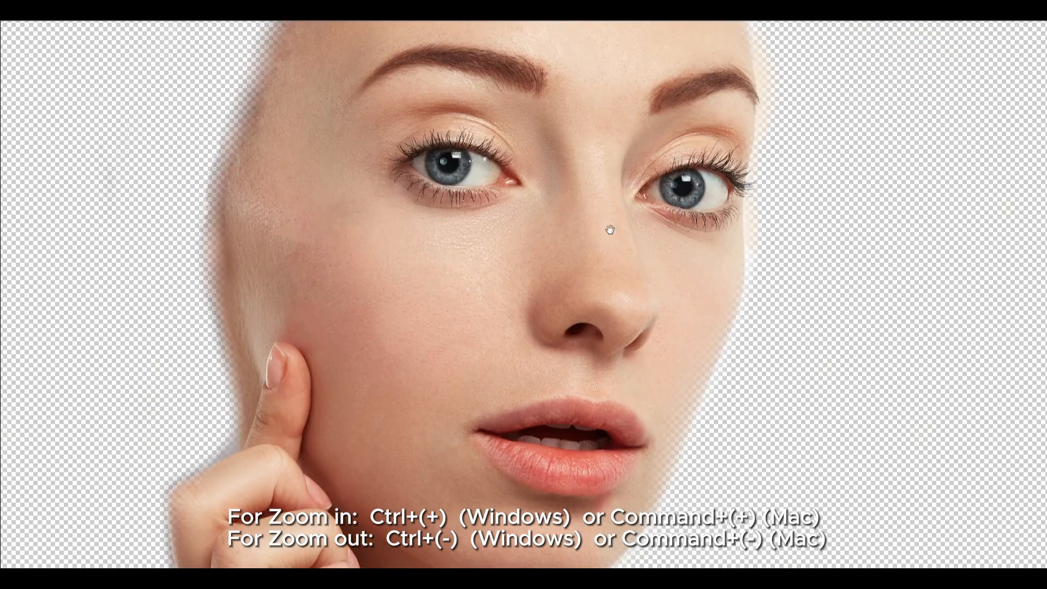
left_click_drag(687, 182, 722, 179)
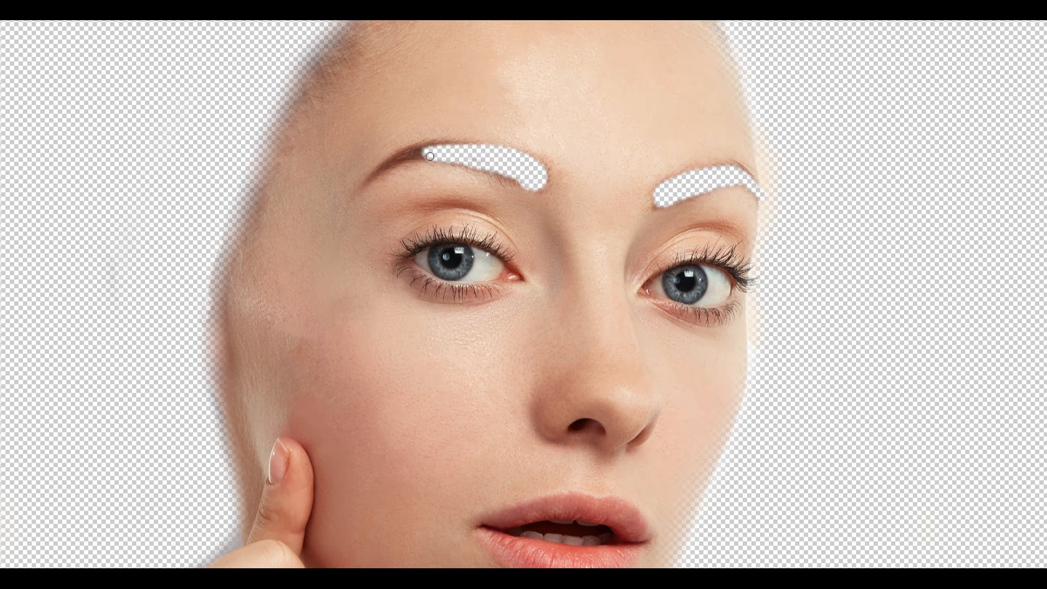
left_click_drag(461, 158, 424, 151)
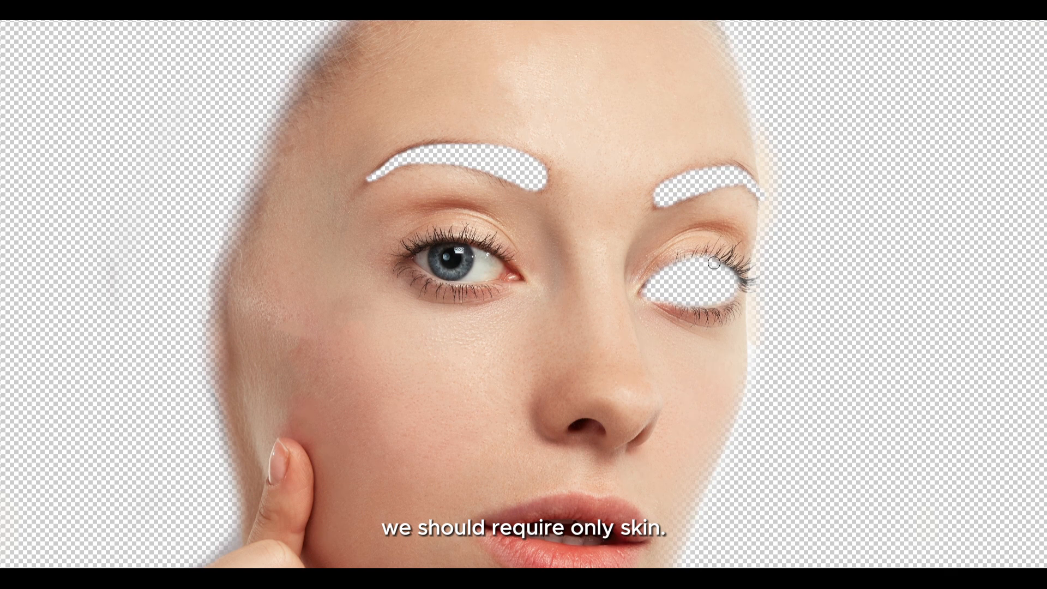
mouse_move(512, 271)
left_mouse_down()
mouse_move(495, 278)
mouse_move(501, 129)
left_mouse_up()
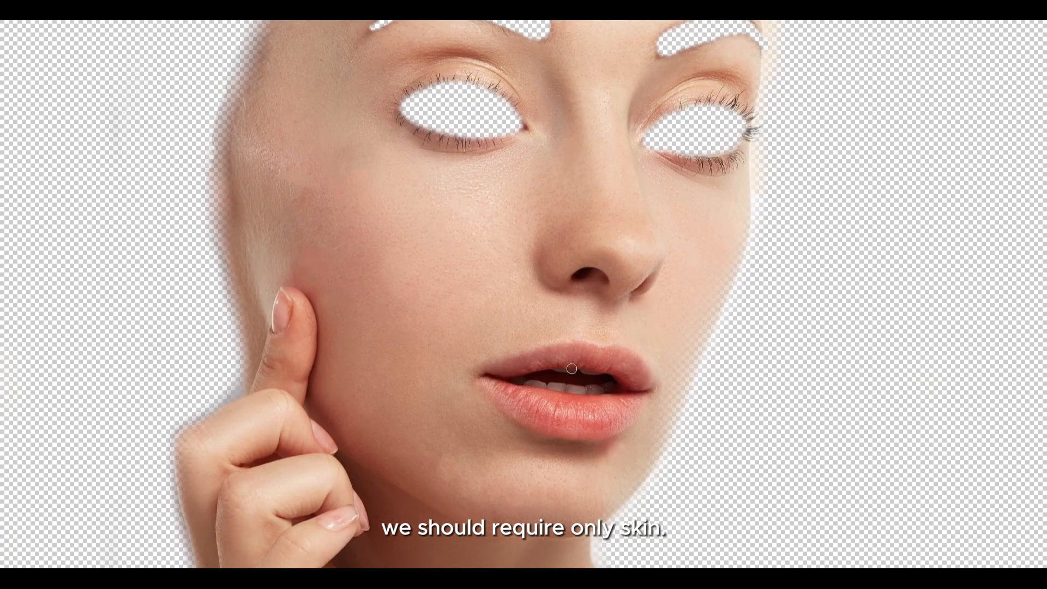
left_click_drag(560, 380, 535, 378)
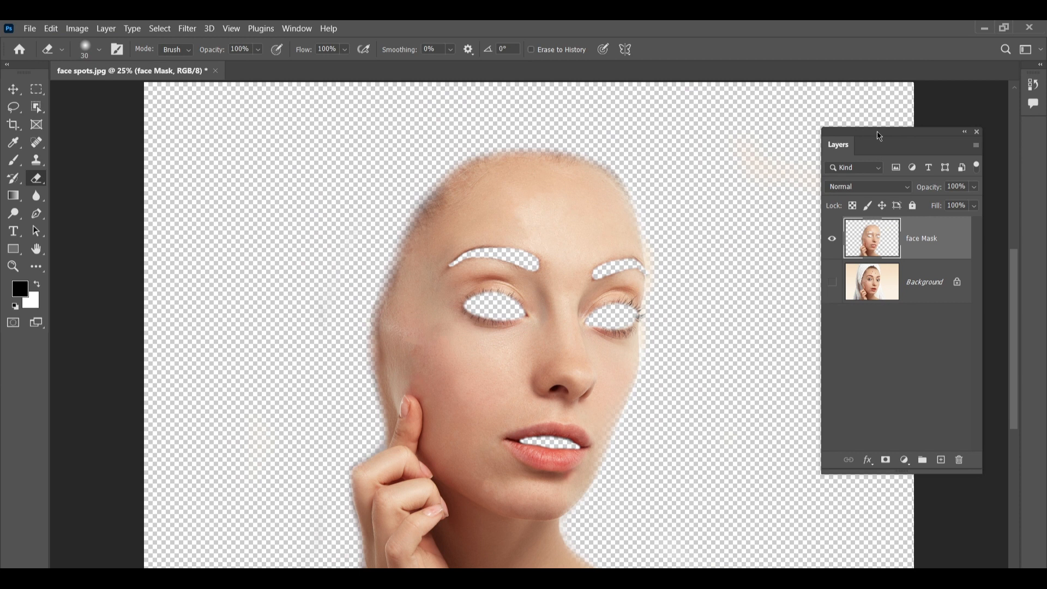
Step: Start the Surface Blur filter on the face Mask layer and try a radius of 13 pixels
left_click_drag(879, 136, 863, 155)
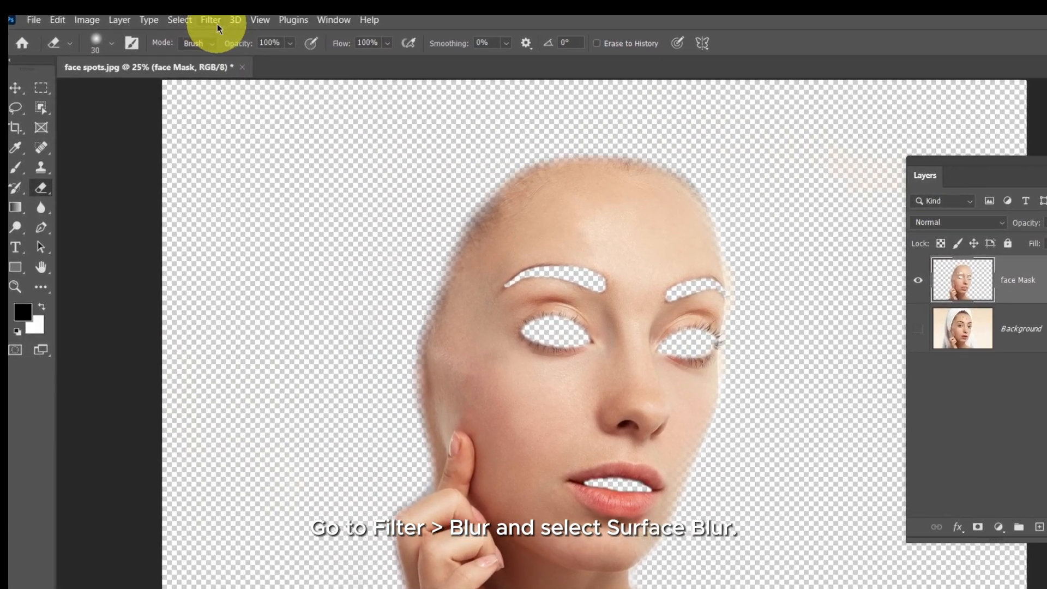
left_click(208, 27)
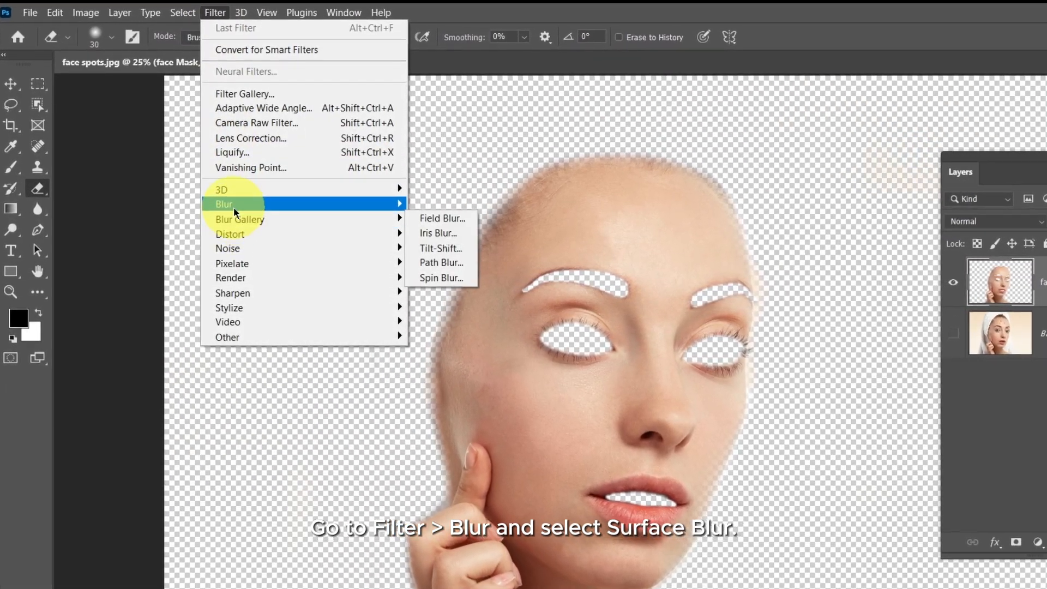
mouse_move(233, 206)
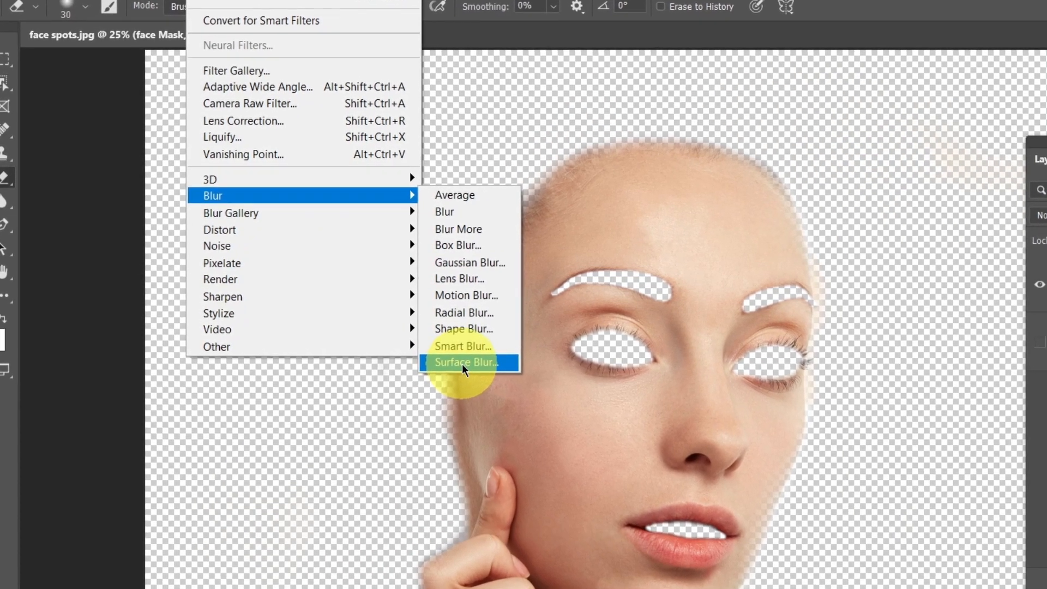
left_click(458, 363)
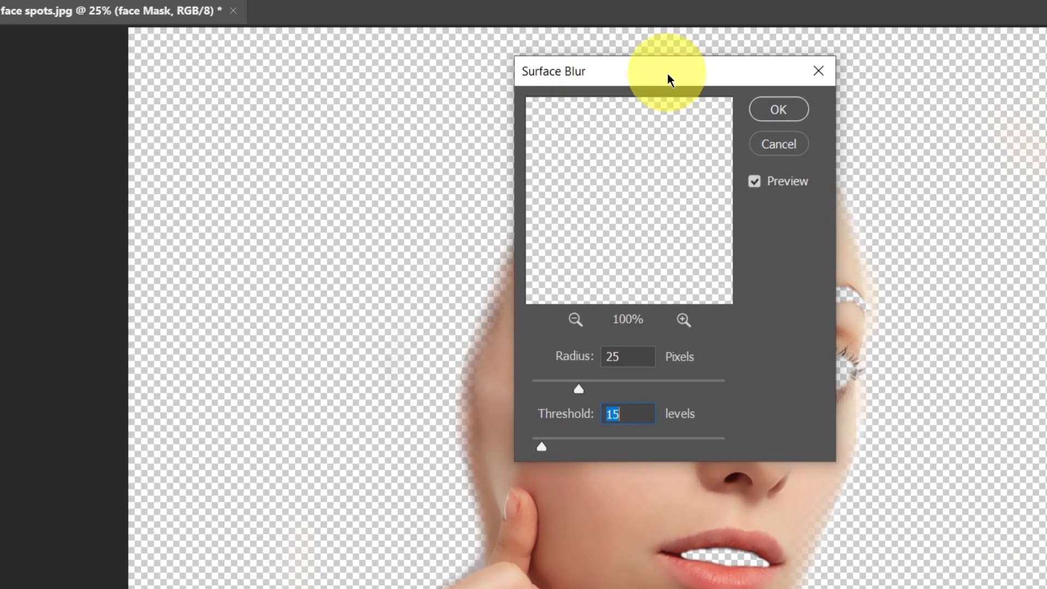
left_click_drag(668, 73, 291, 104)
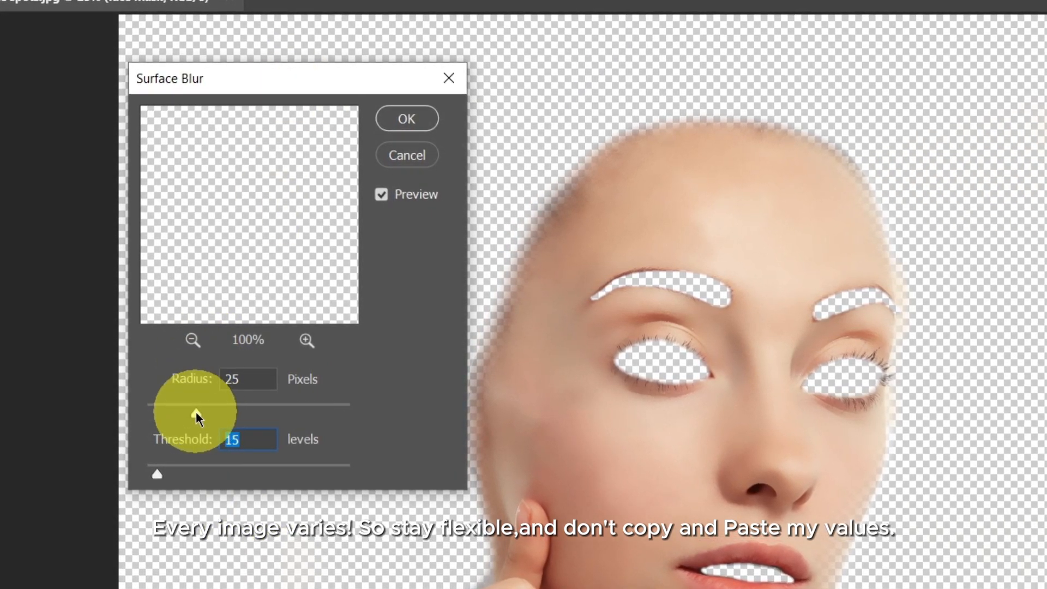
left_click_drag(196, 412, 172, 413)
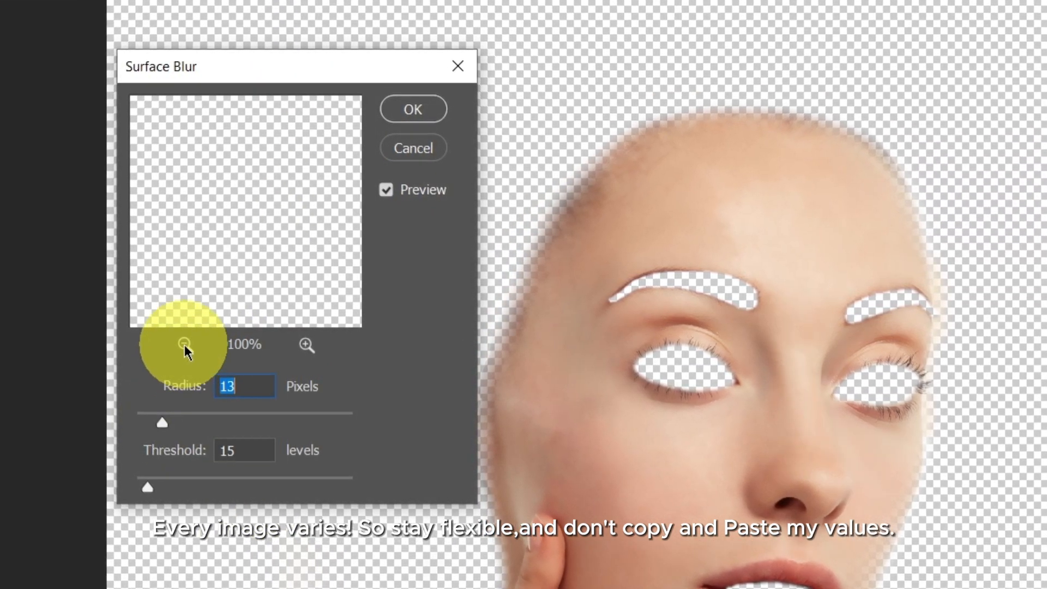
Step: Reframe the Surface Blur preview so the face fills it at 13% zoom
left_click(186, 344)
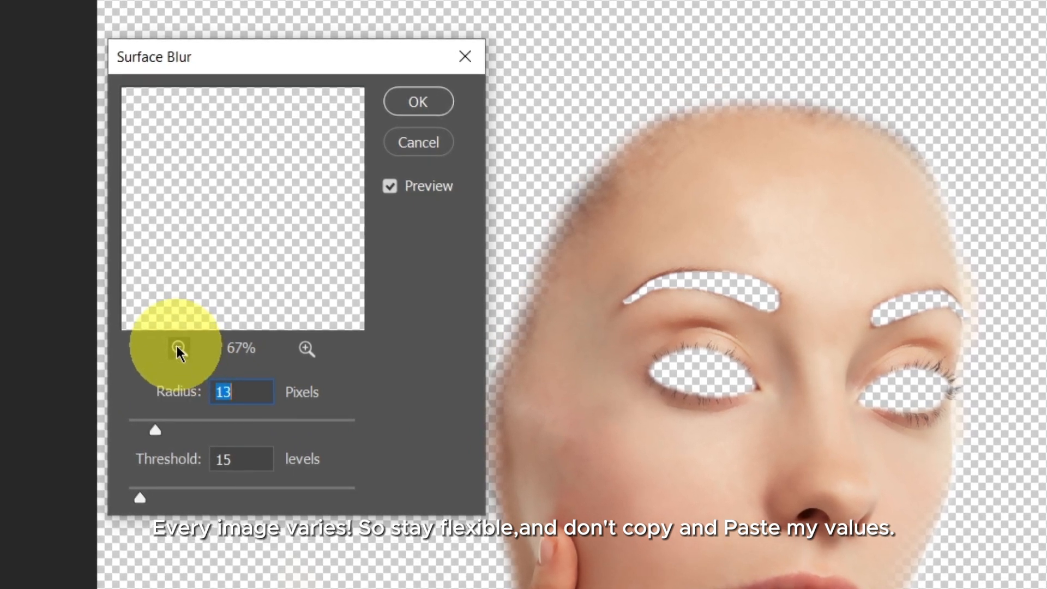
left_click(181, 347)
left_click(181, 347)
left_click(174, 350)
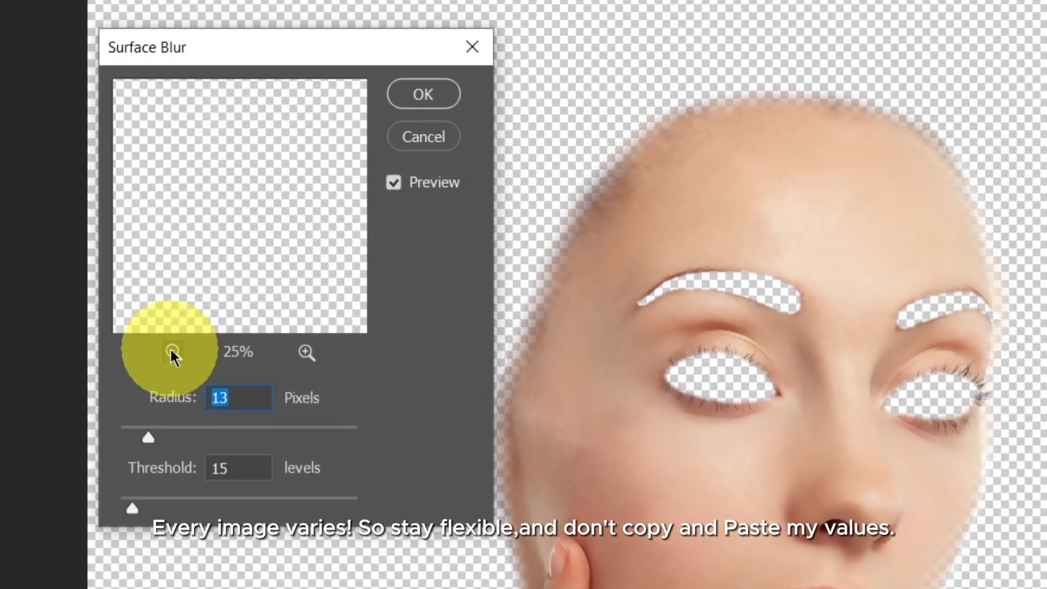
left_click(173, 350)
left_click(173, 351)
left_click(169, 356)
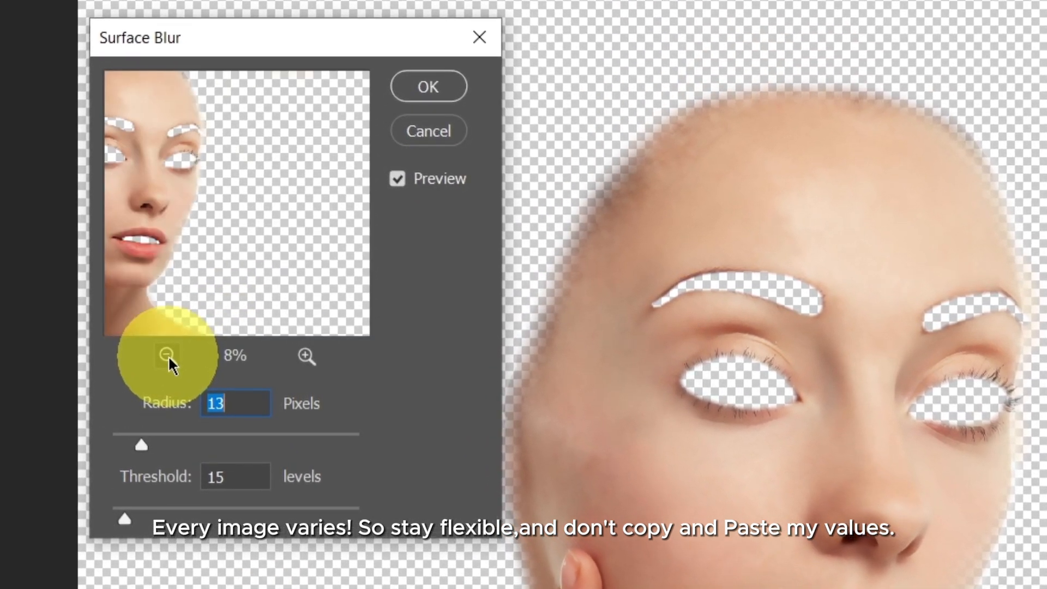
left_click(169, 356)
left_click_drag(227, 254, 276, 231)
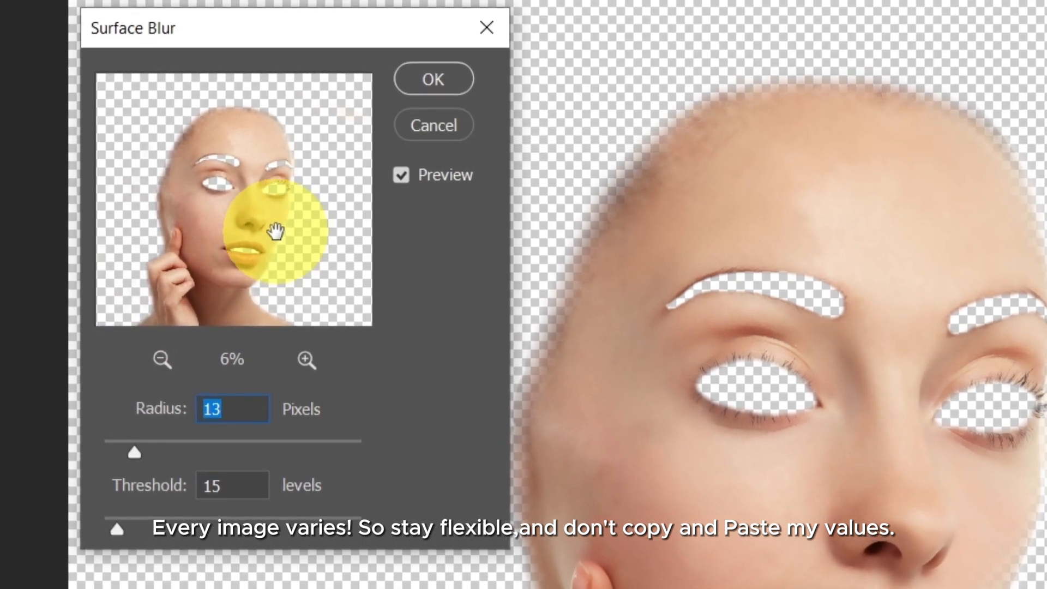
left_click(307, 359)
left_click(306, 359)
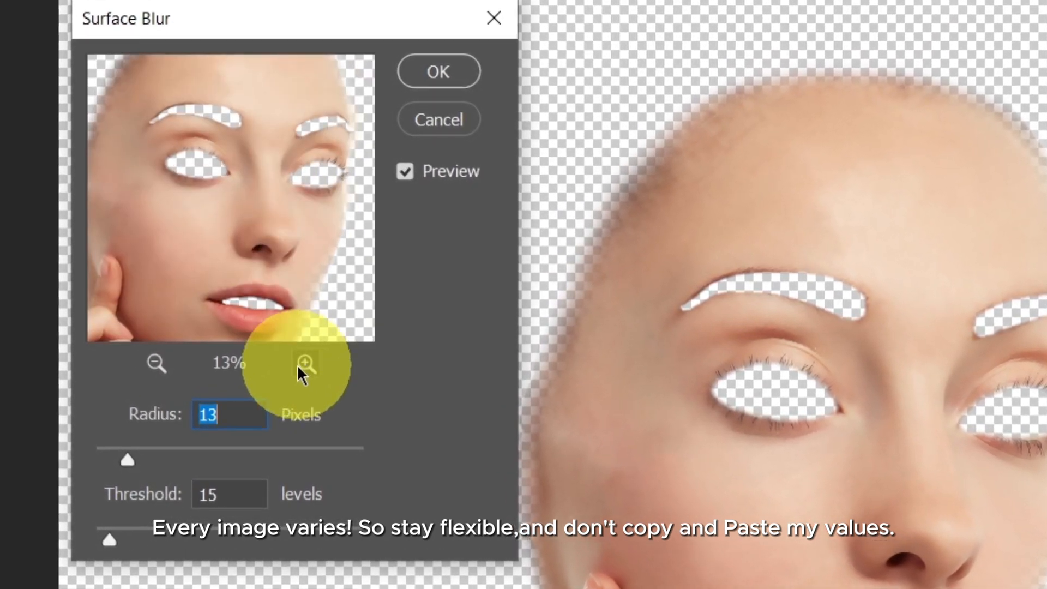
Step: Apply the Surface Blur with radius 25 pixels and threshold 15 levels after comparing the preview, and show the Background layer again
left_click_drag(126, 468, 148, 479)
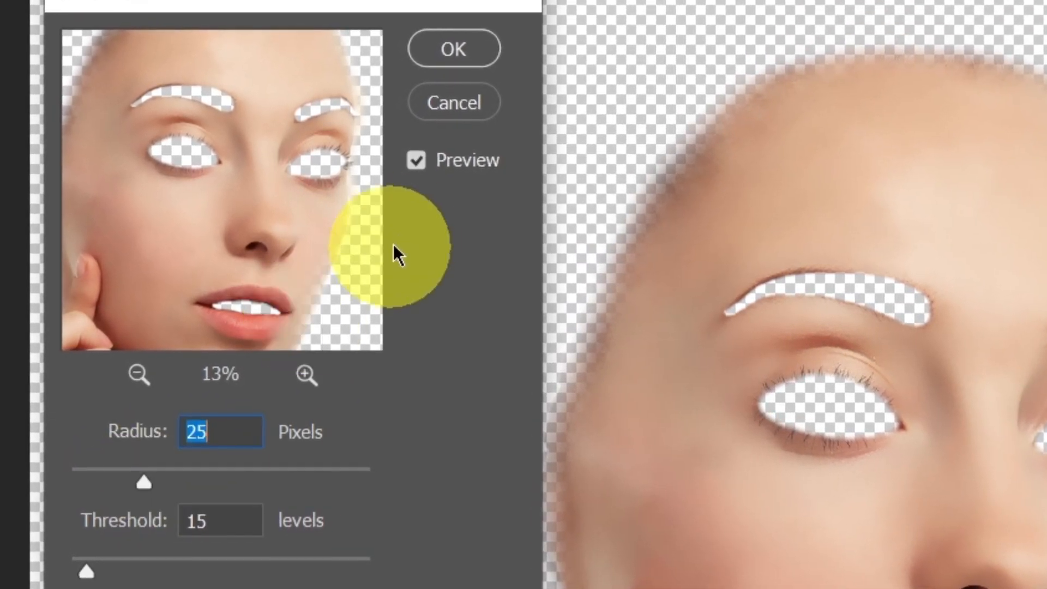
left_click(416, 160)
left_click(418, 157)
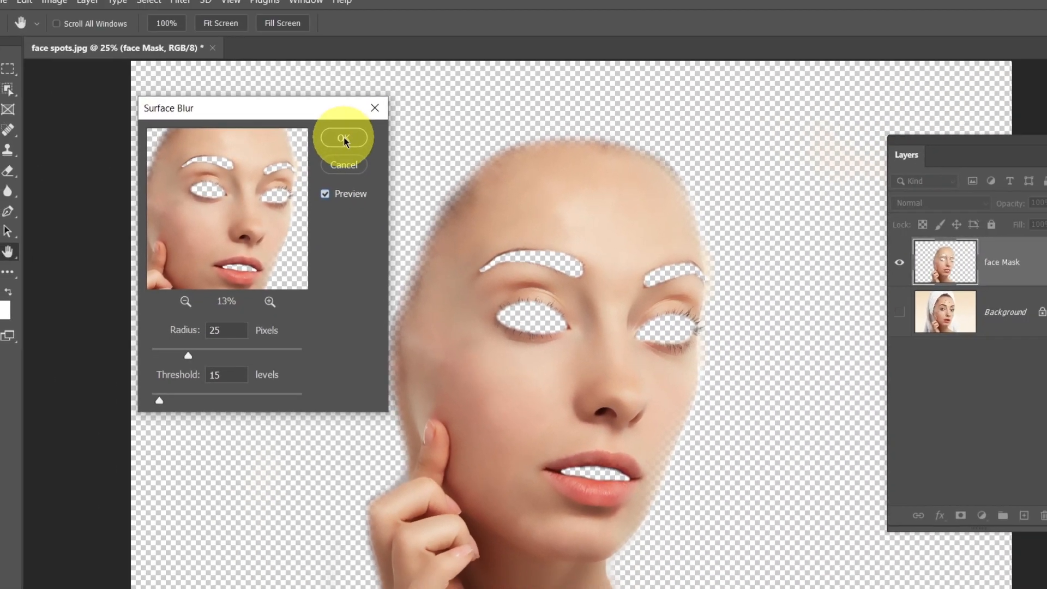
left_click(344, 138)
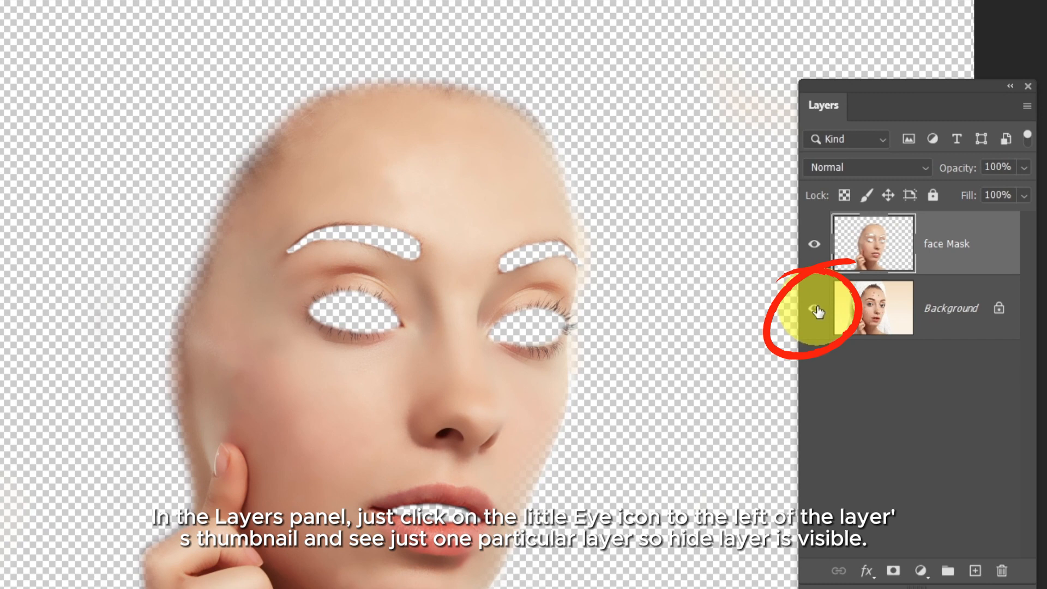
left_click(816, 312)
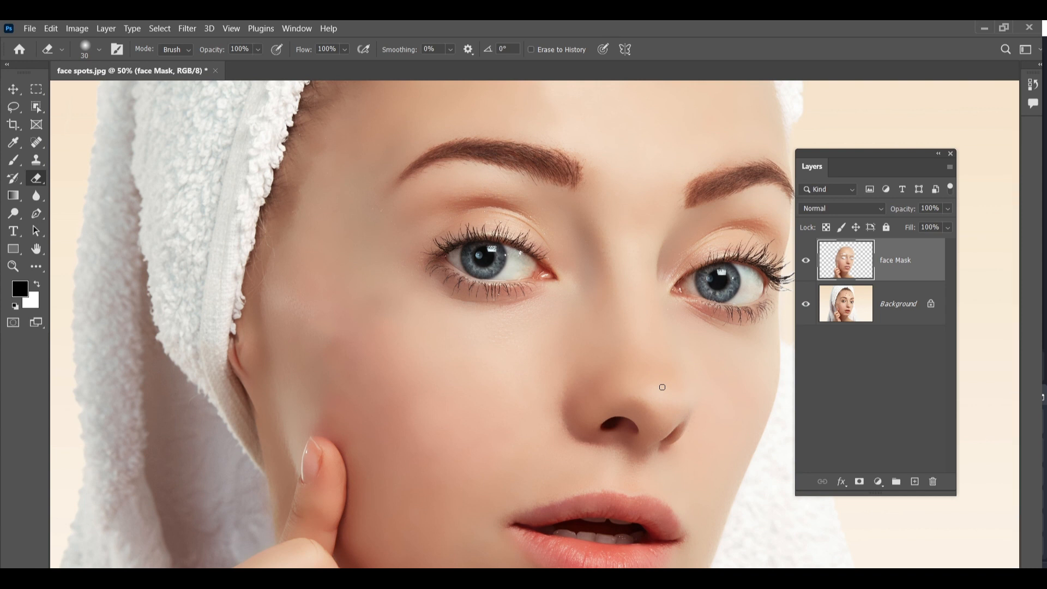
Step: Display the portrait full screen and compare it before and after smoothing by hiding and reshowing the face Mask layer
key("f")
key("f")
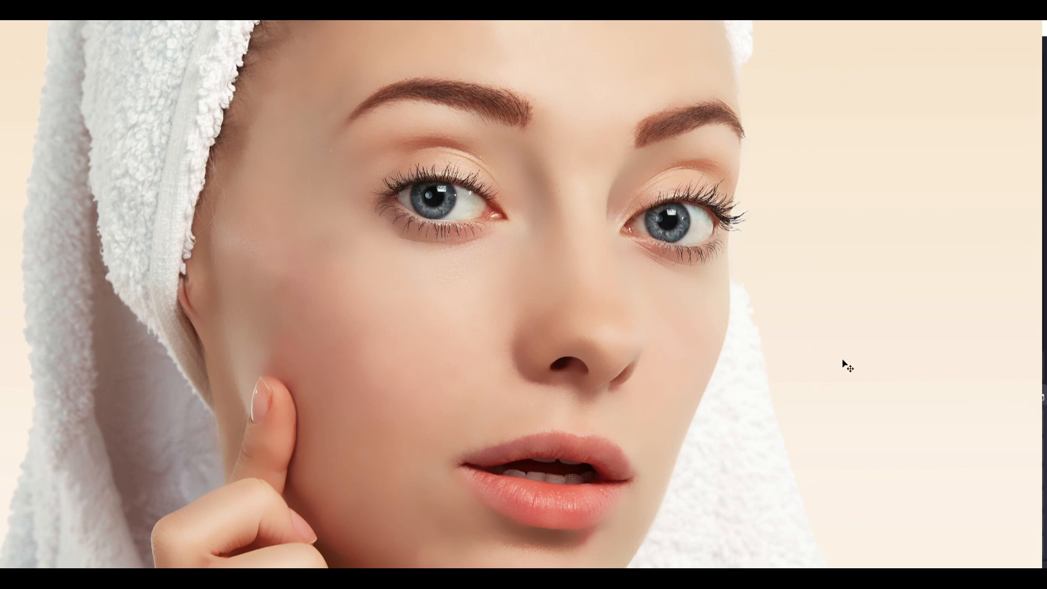
key("ctrl+plus")
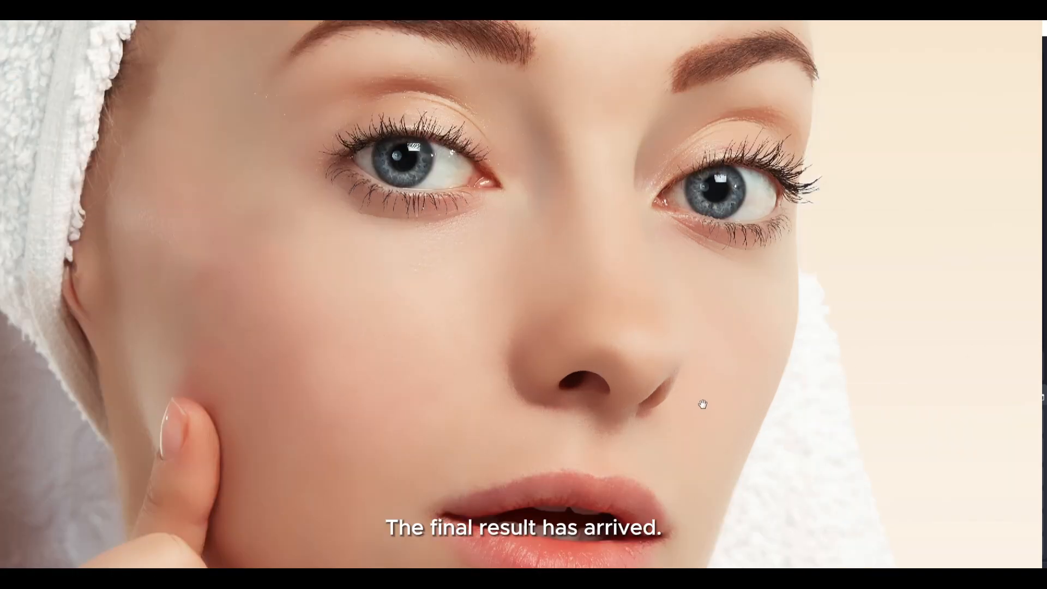
mouse_move(703, 405)
left_mouse_down()
mouse_move(729, 376)
mouse_move(740, 390)
left_mouse_up()
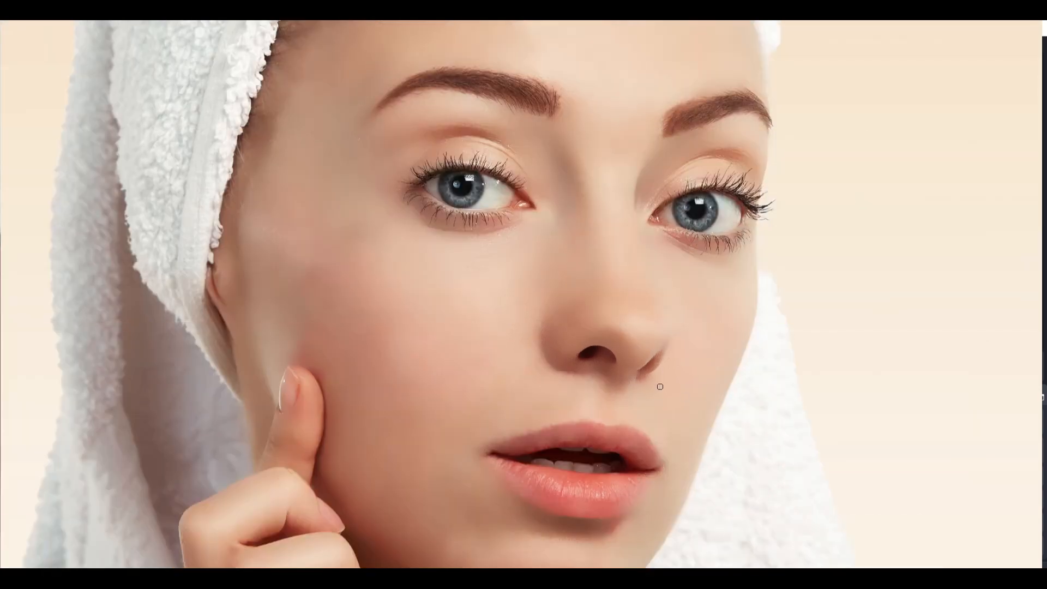
left_click_drag(660, 383, 690, 393)
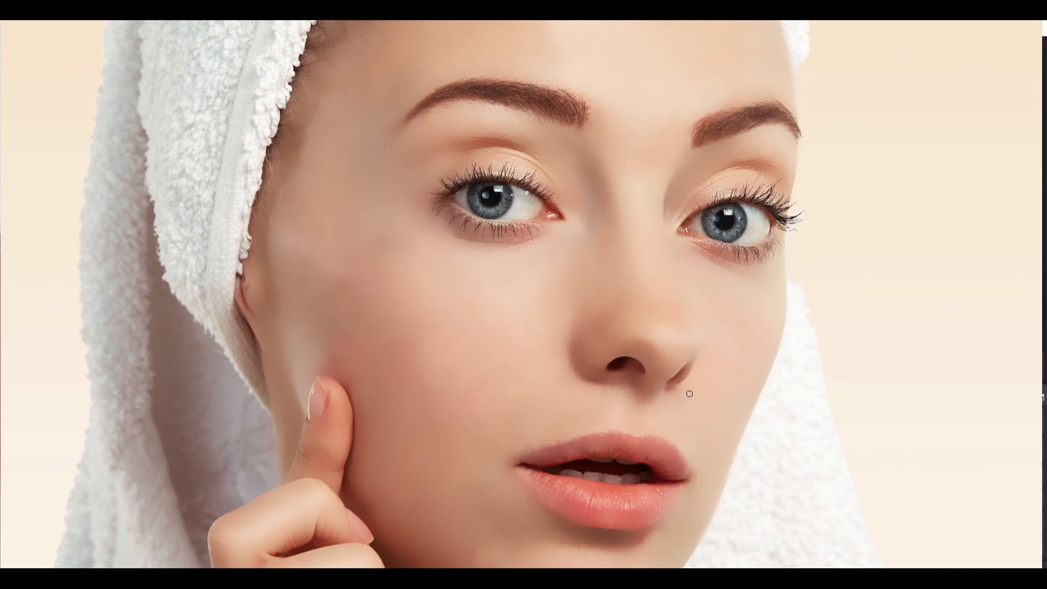
key("F7")
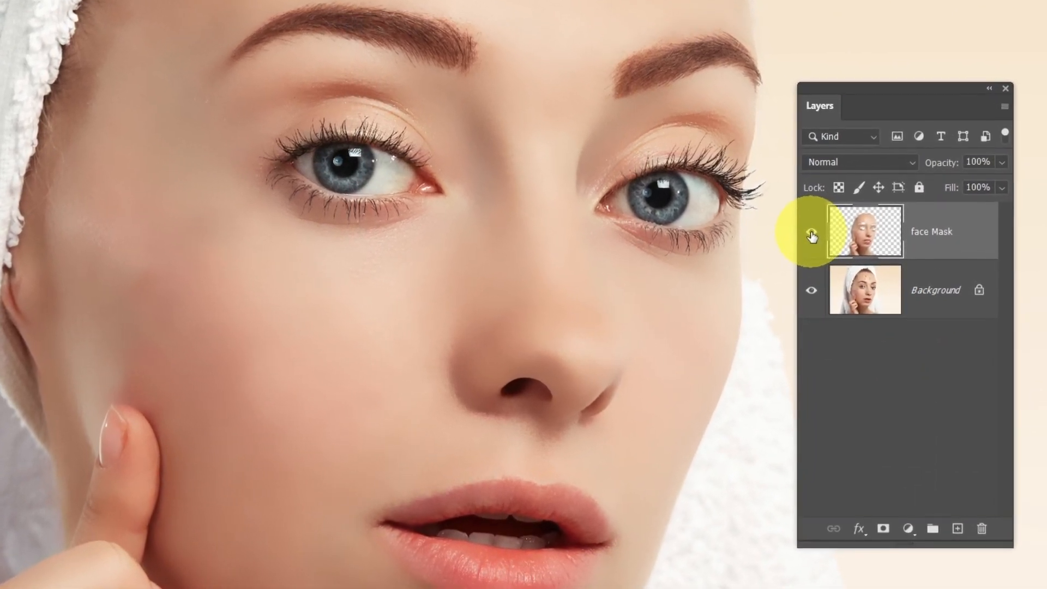
left_click(814, 236)
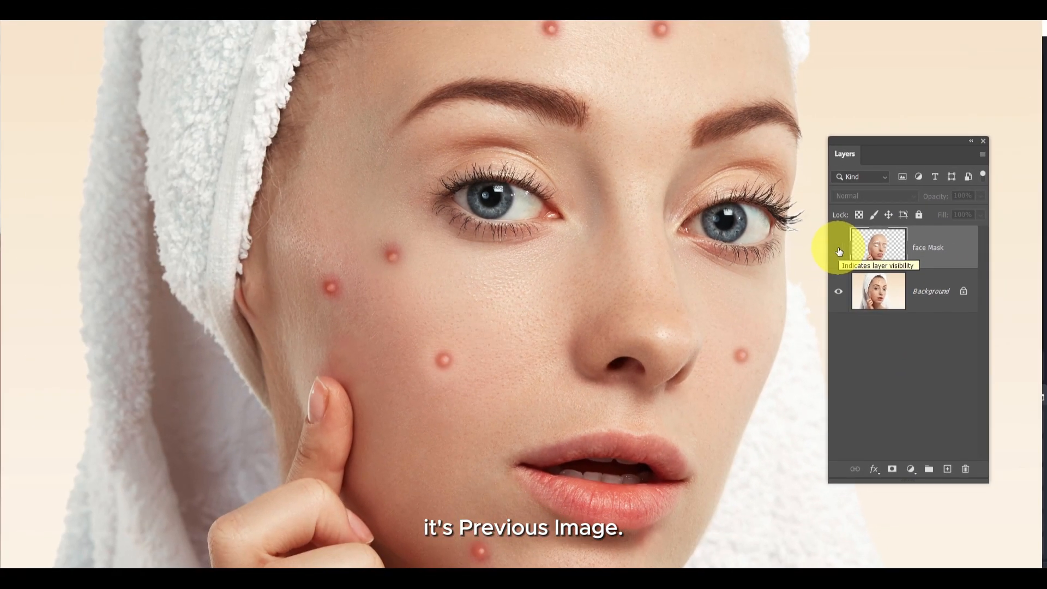
left_click(840, 252)
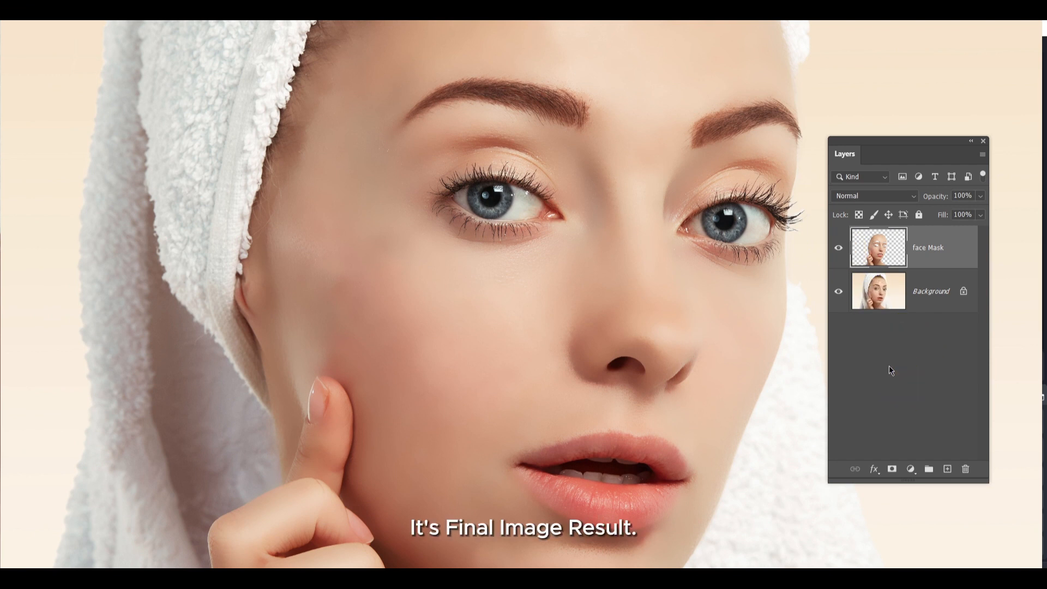
Step: Examine the smoothed skin up close around the eyes, forehead, nose, cheek and lips
key("ctrl+plus")
key("ctrl+plus")
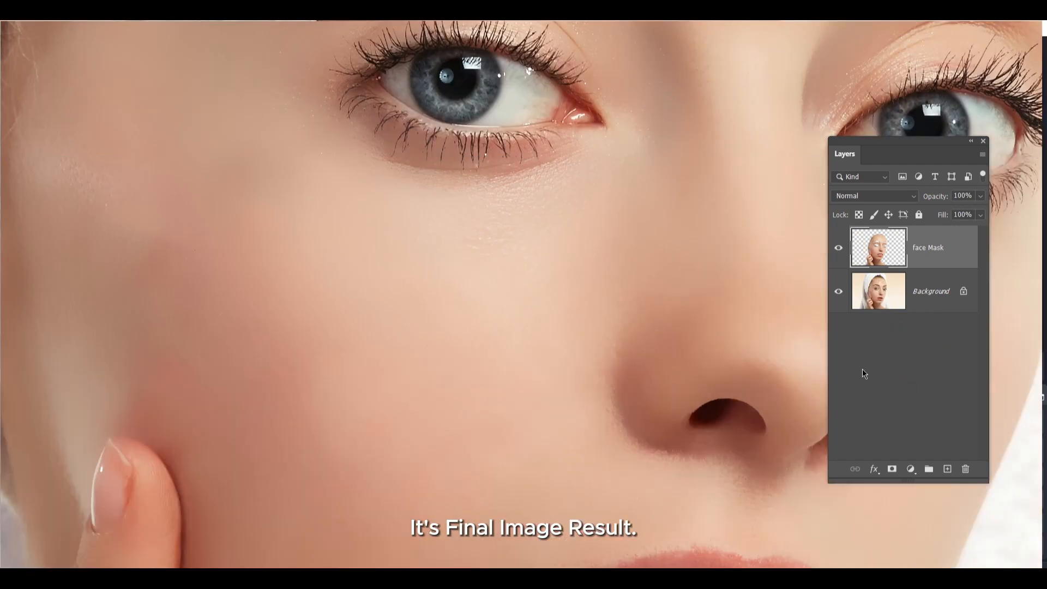
left_click_drag(657, 304, 551, 486)
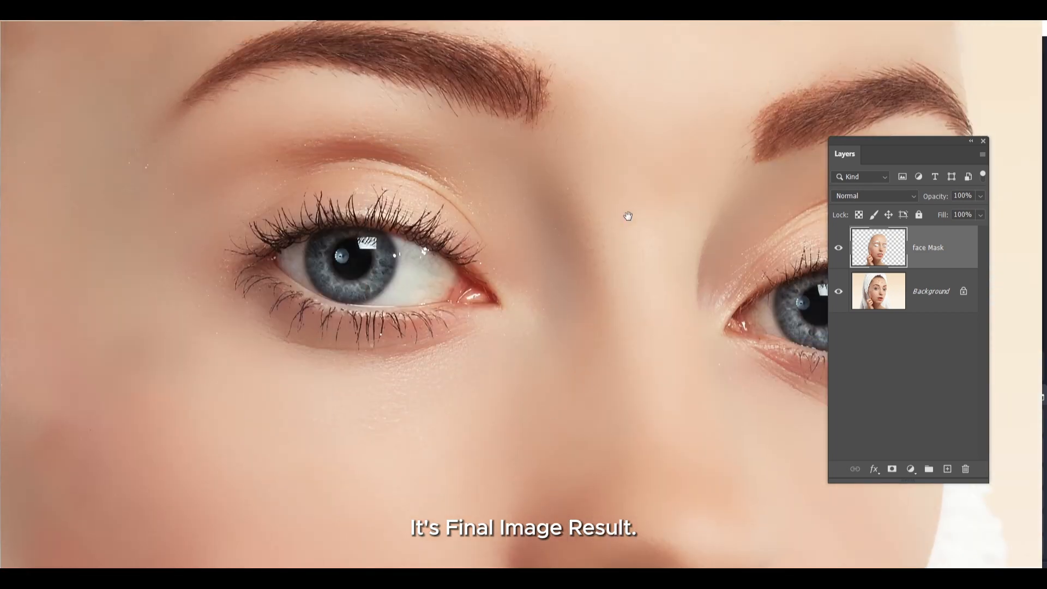
left_click_drag(628, 216, 632, 378)
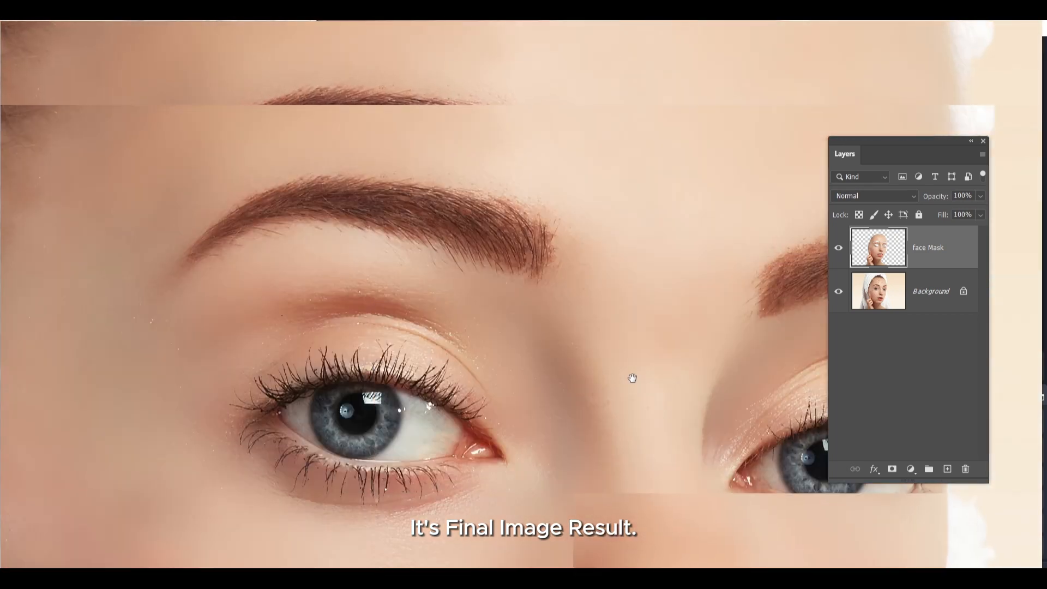
left_click_drag(647, 250, 659, 175)
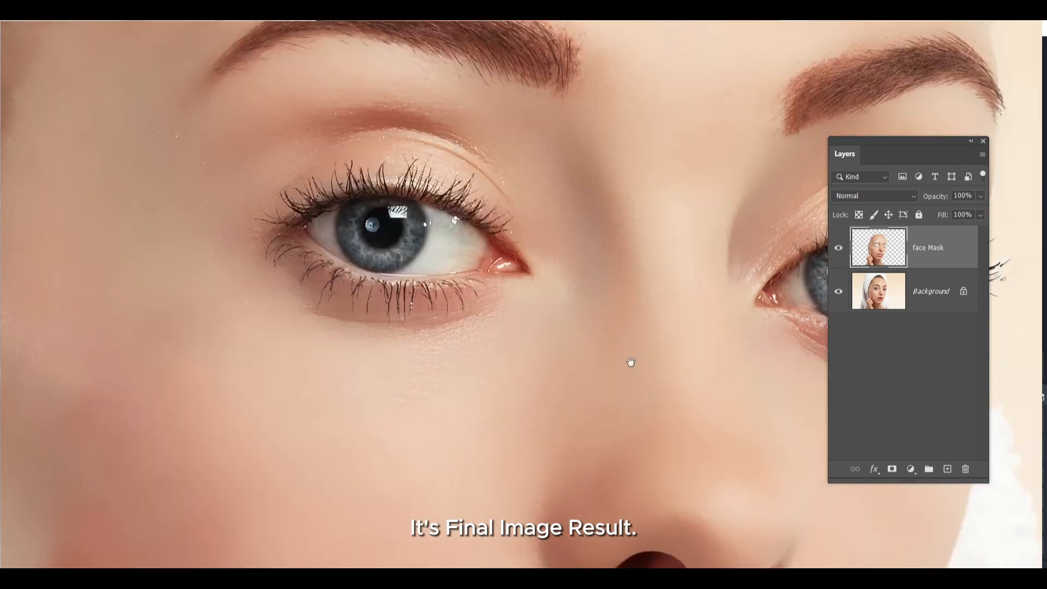
left_click_drag(624, 425, 626, 210)
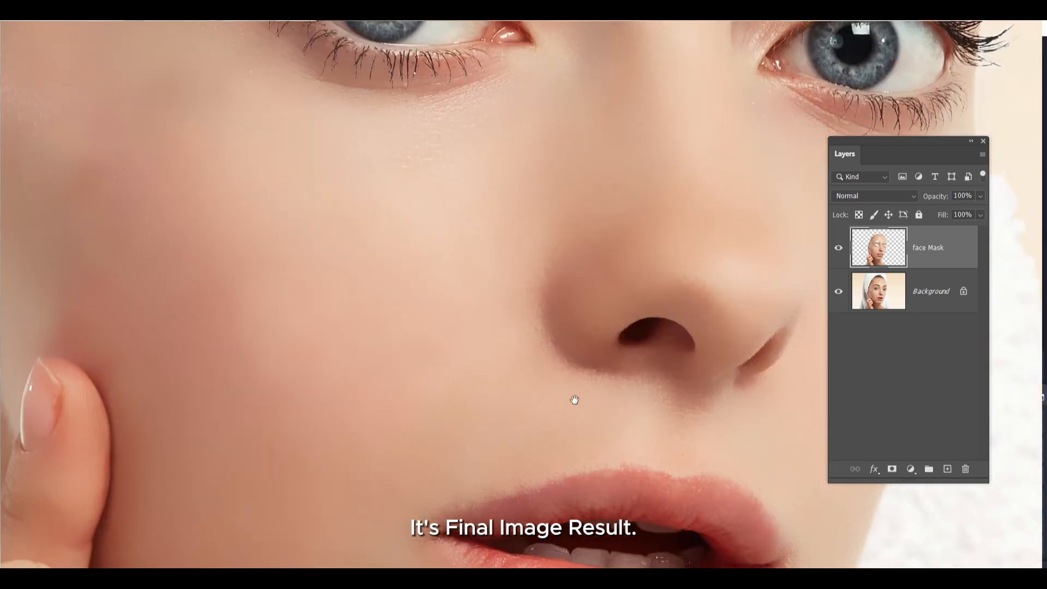
left_click_drag(592, 344, 603, 222)
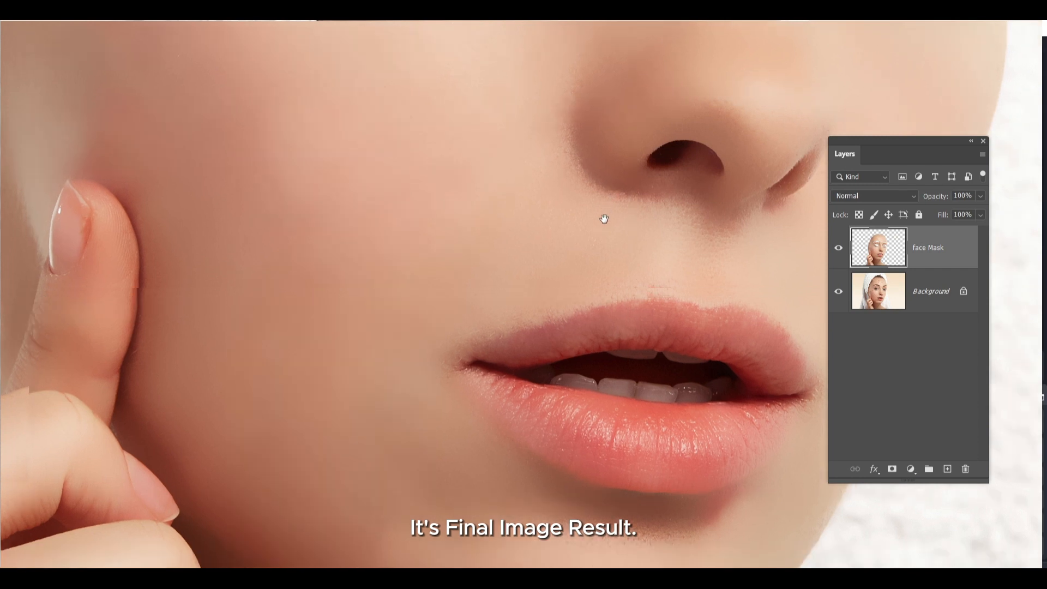
left_click_drag(516, 407, 522, 394)
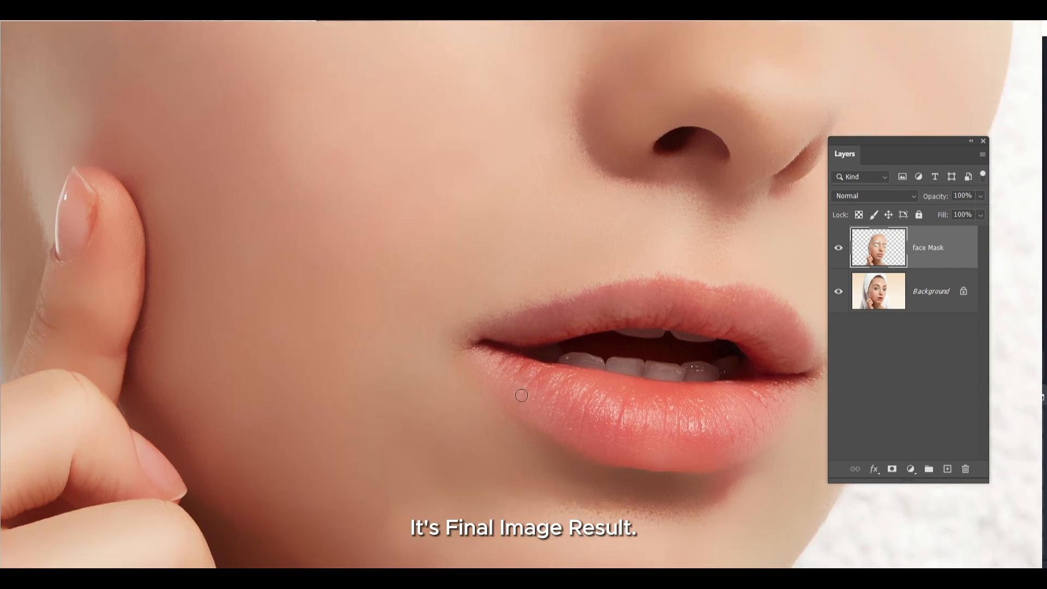
Step: Return to the standard screen mode with the portrait zoomed out to 26.8%, and reposition the floating Layers panel closer to the face
key("ctrl+0")
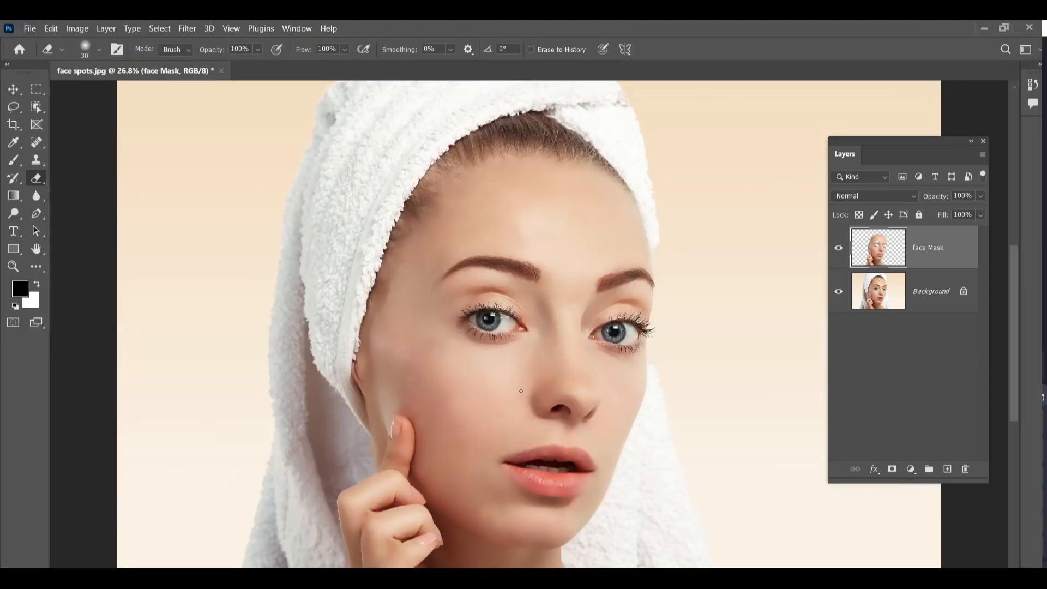
left_click_drag(884, 153, 842, 174)
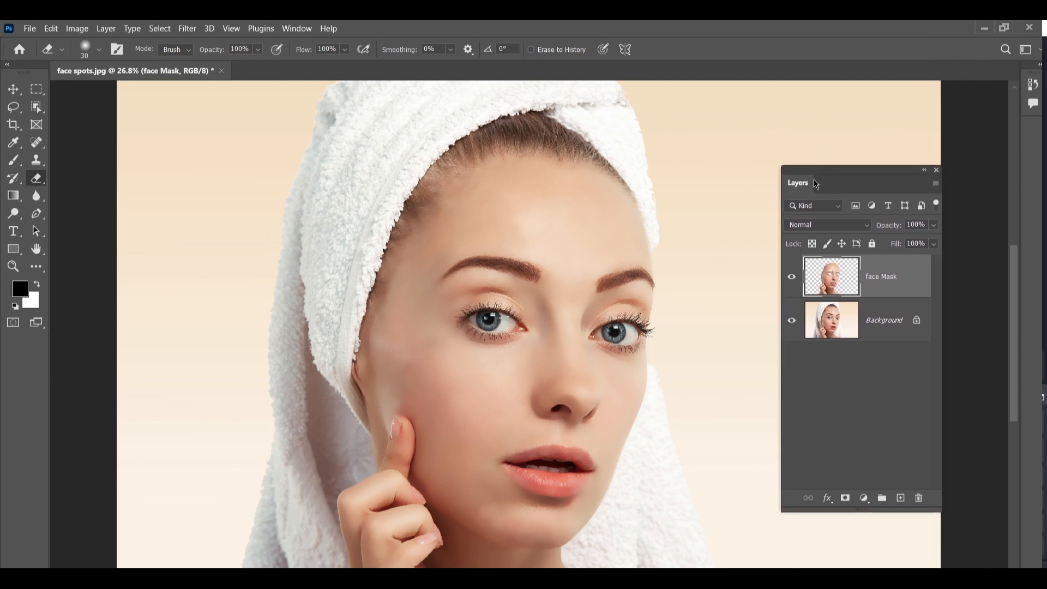
left_click(674, 320)
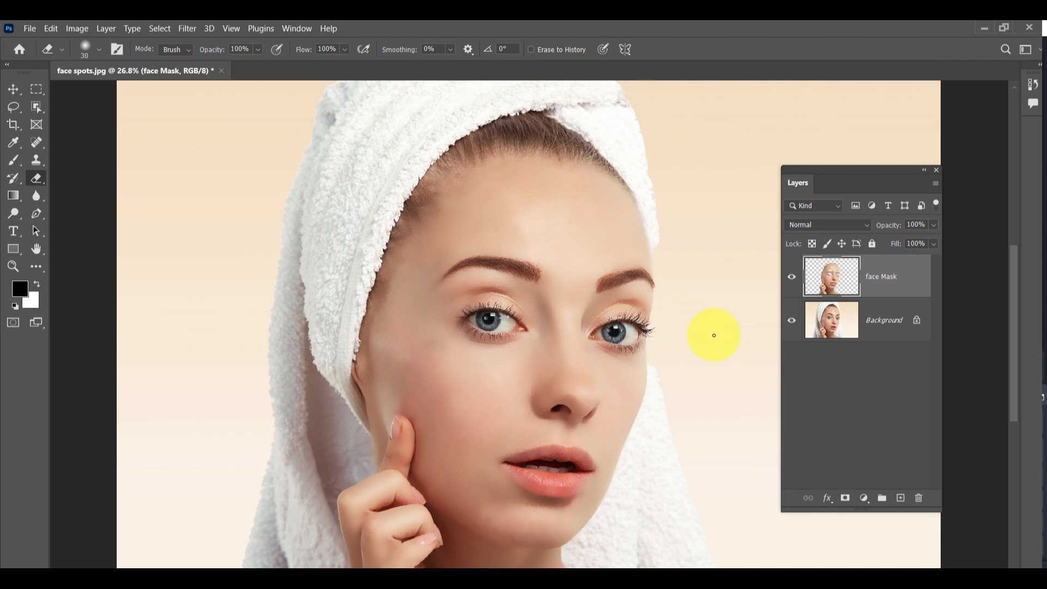